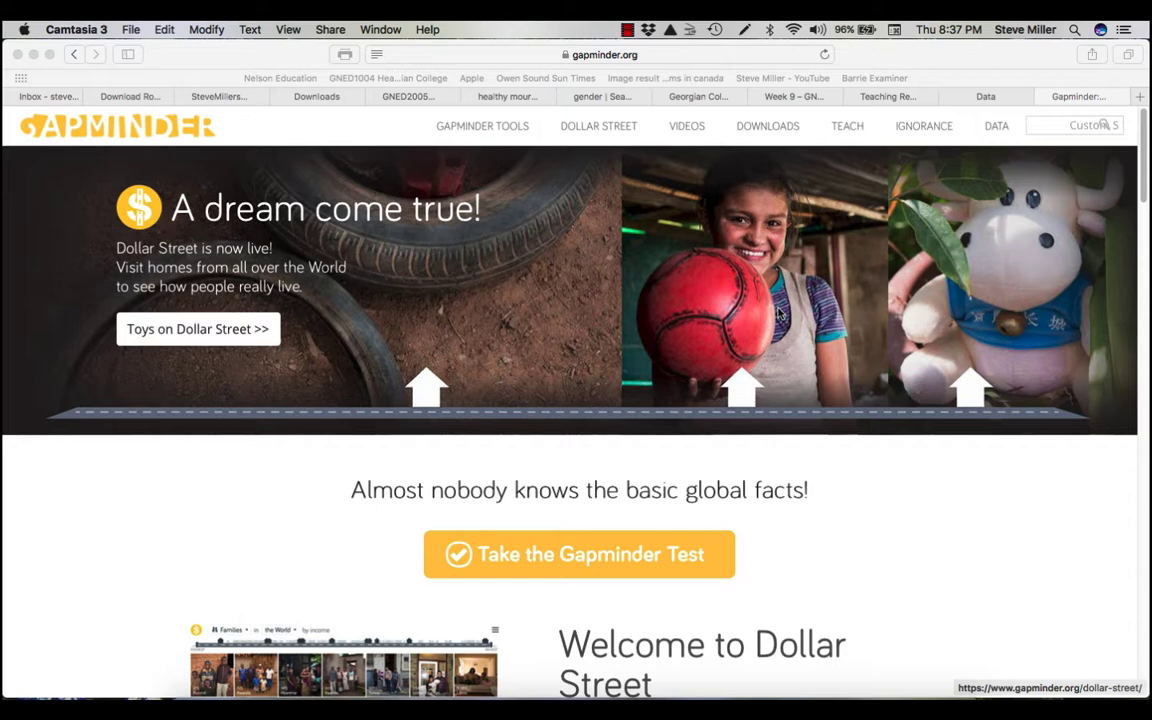
# Step: Bring Safari forward and go to Gapminder's Dollar Street grid of families arranged by income
pyautogui.click(644, 58)
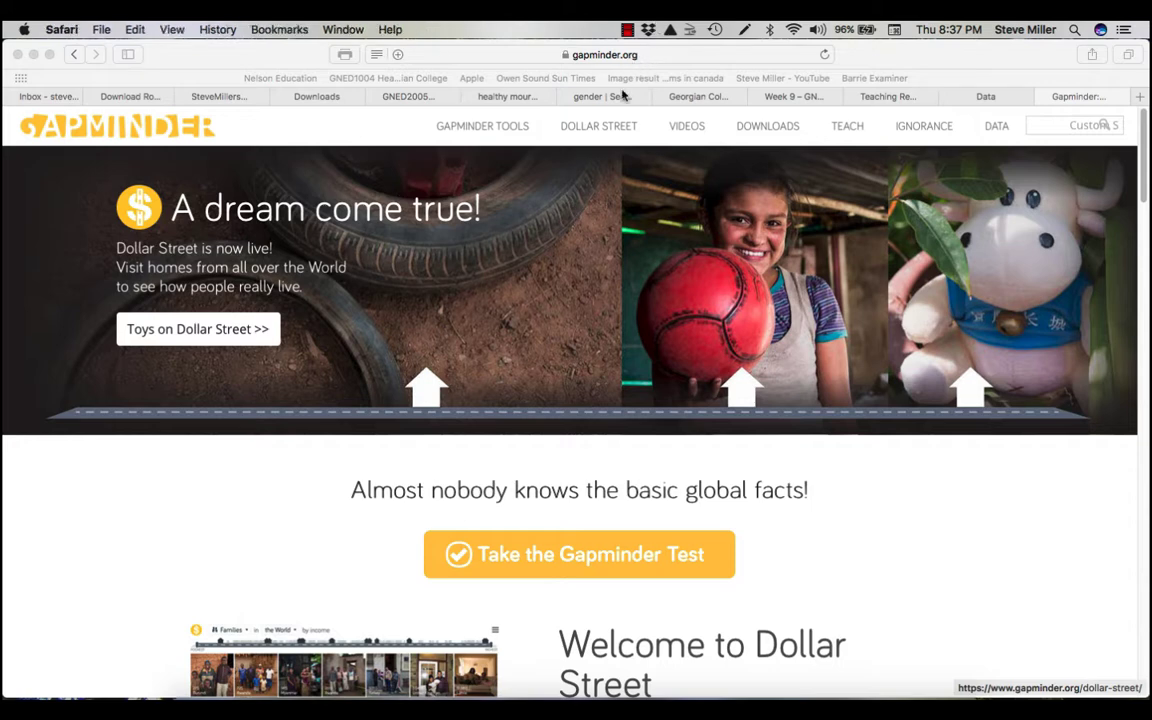
pyautogui.click(590, 55)
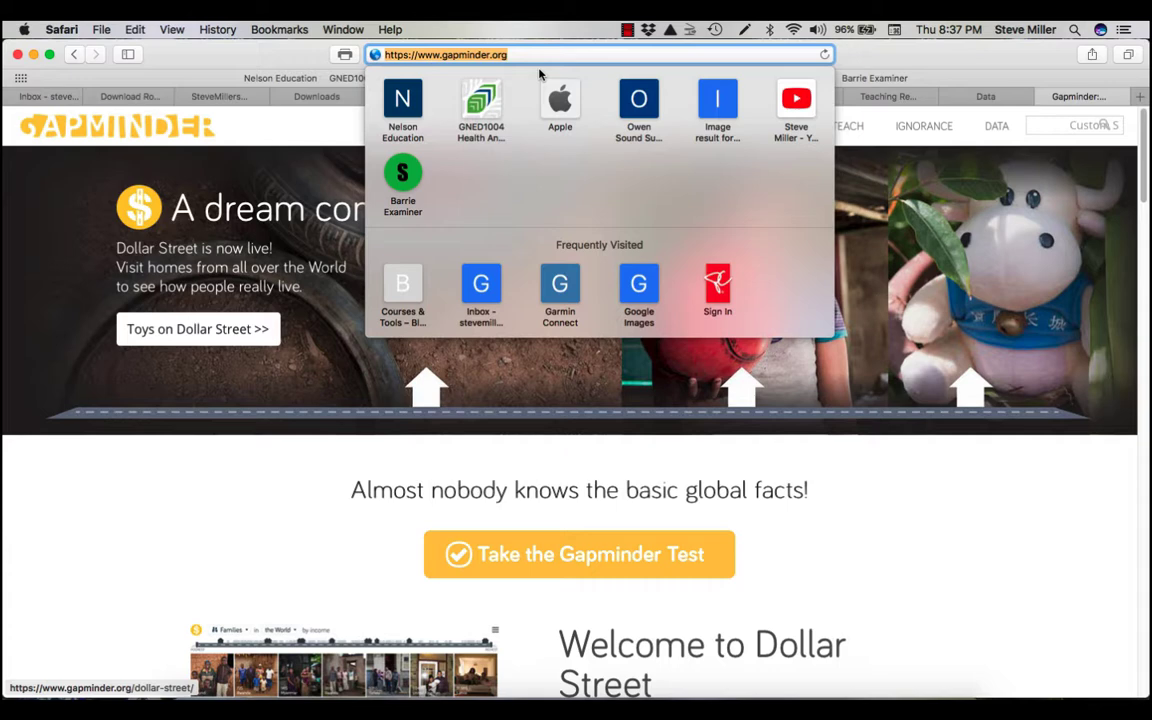
pyautogui.press('Escape')
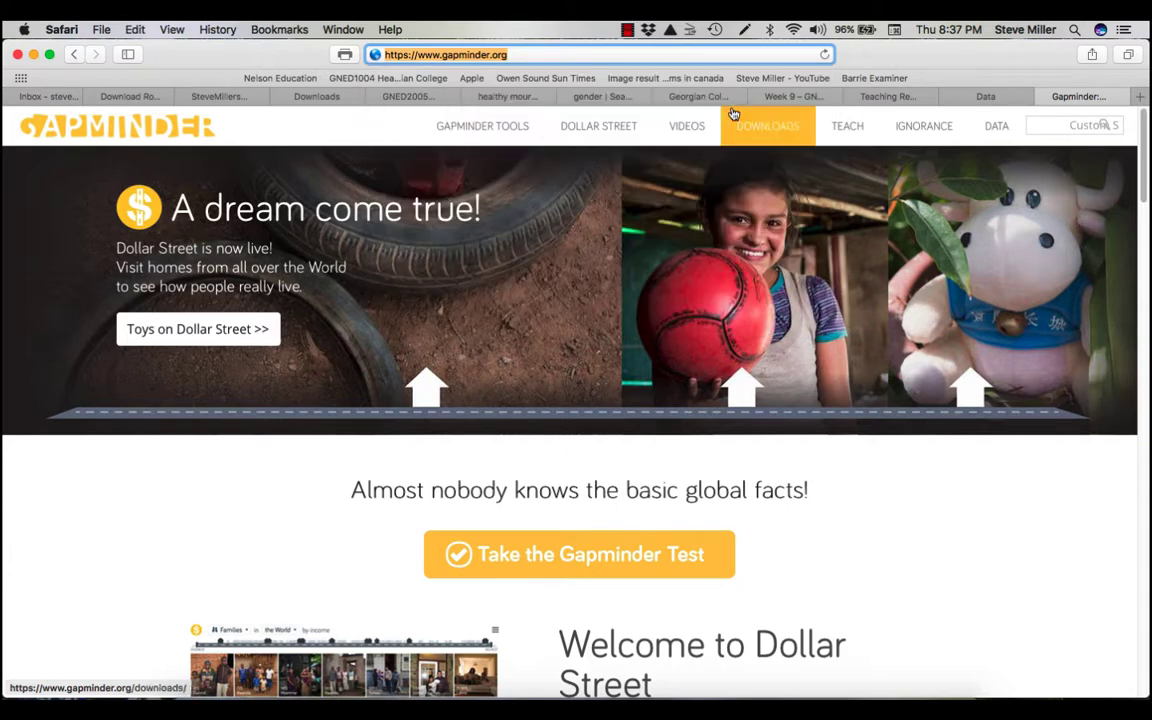
pyautogui.click(606, 132)
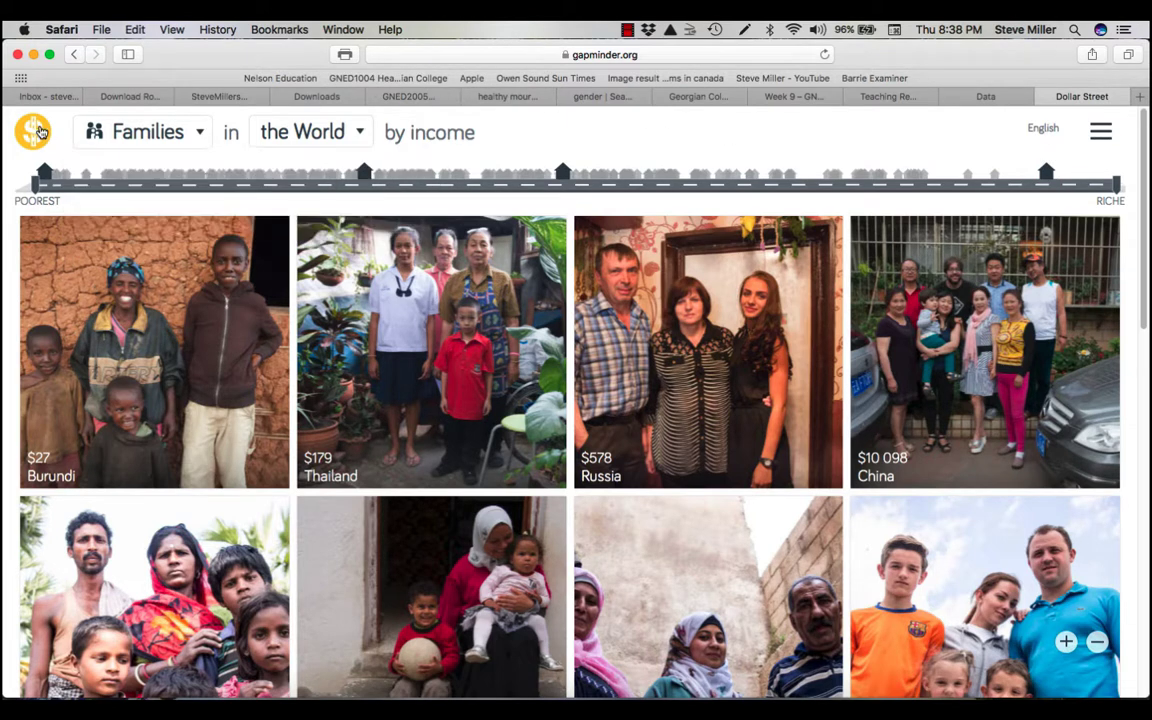
# Step: Return home, show the Bubbles chart of life expectancy vs income, and open the Y-axis indicator list
pyautogui.click(74, 55)
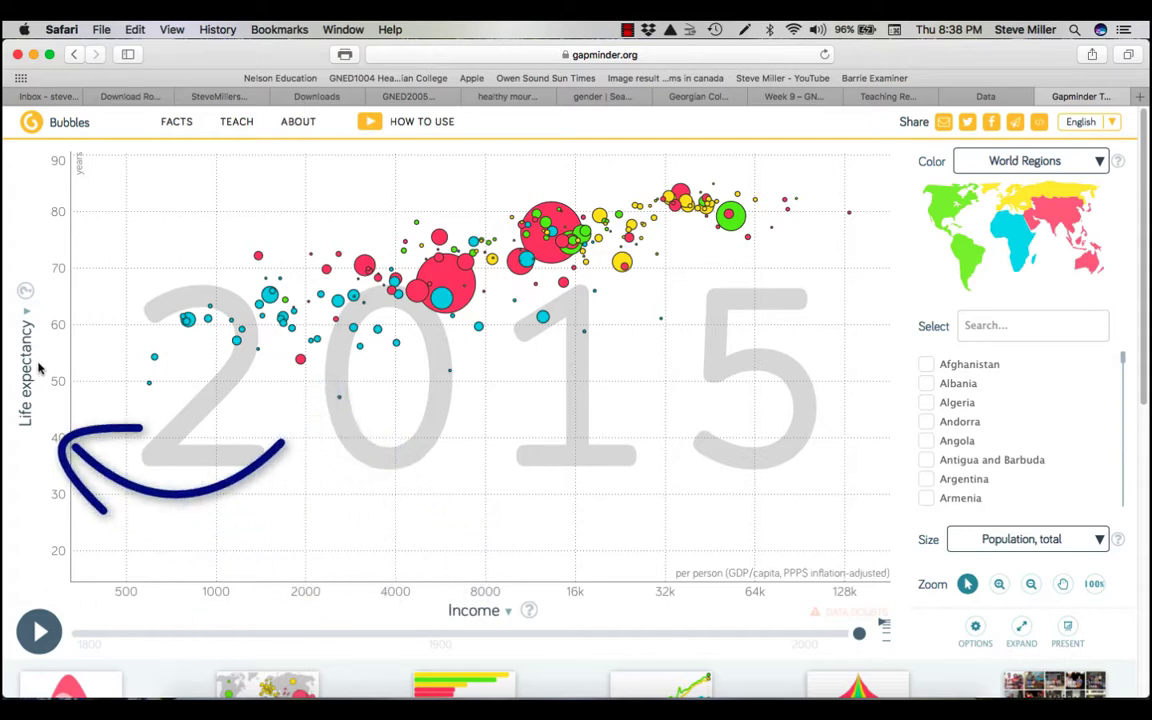
pyautogui.click(28, 324)
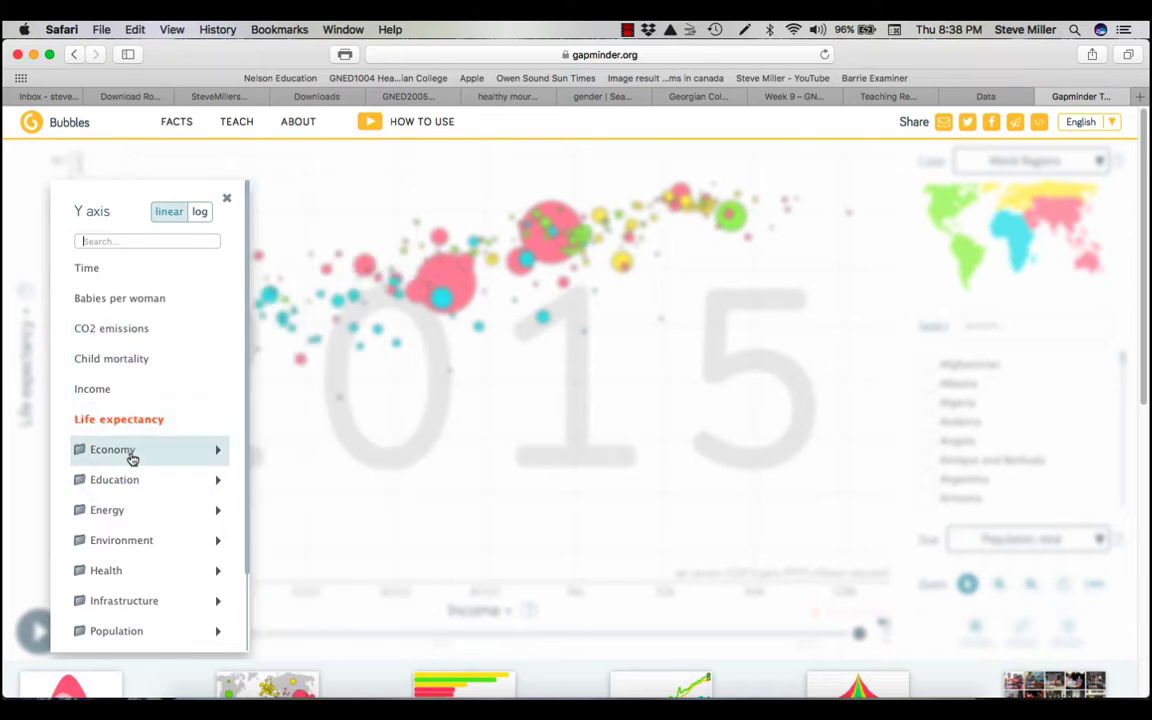
# Step: Choose Health > 'Life expectancy, female' as the vertical axis indicator
pyautogui.moveTo(120, 575)
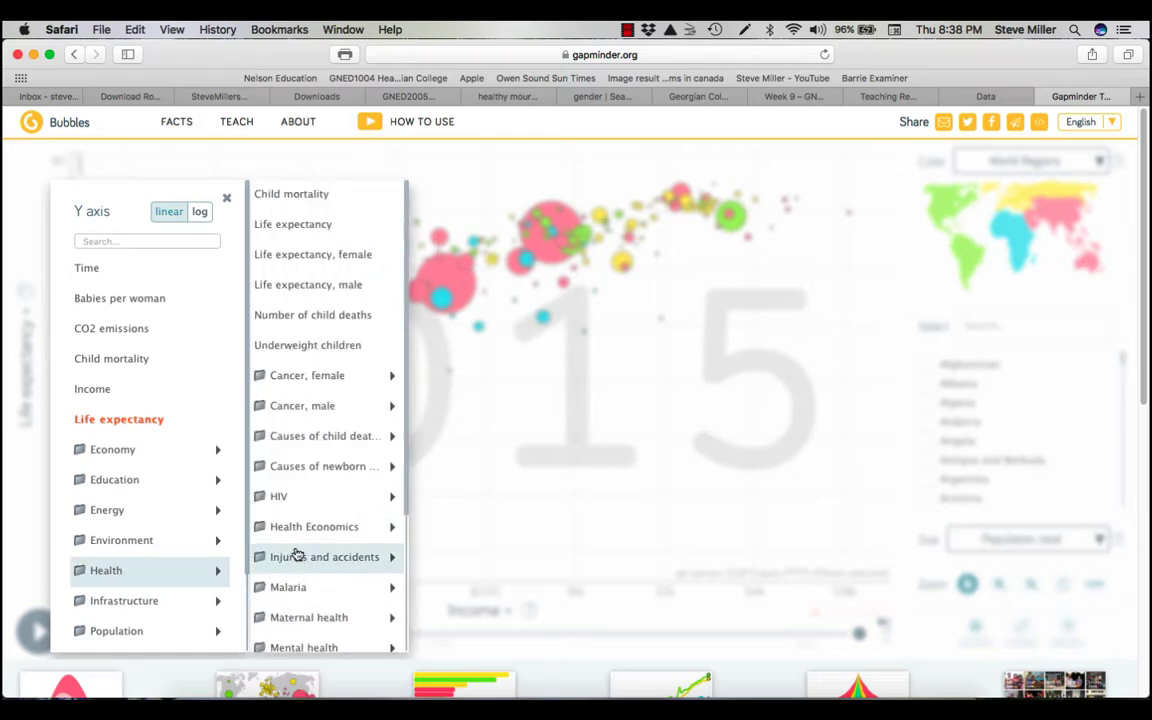
pyautogui.moveTo(309, 260)
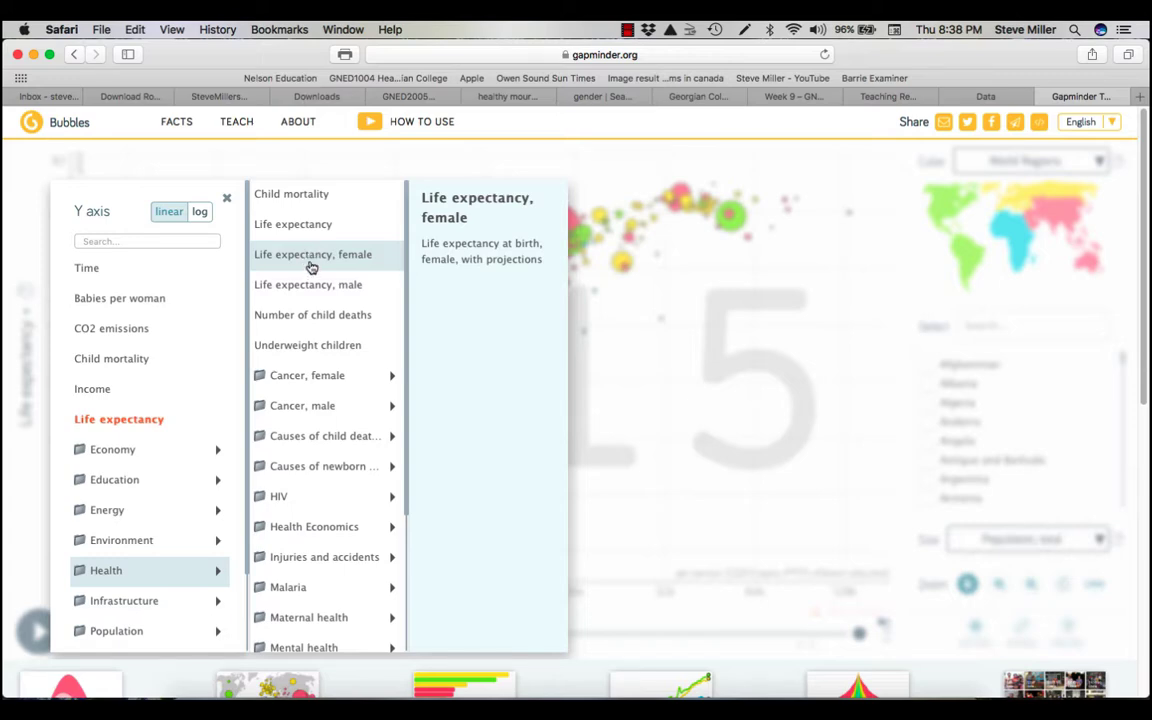
pyautogui.click(309, 258)
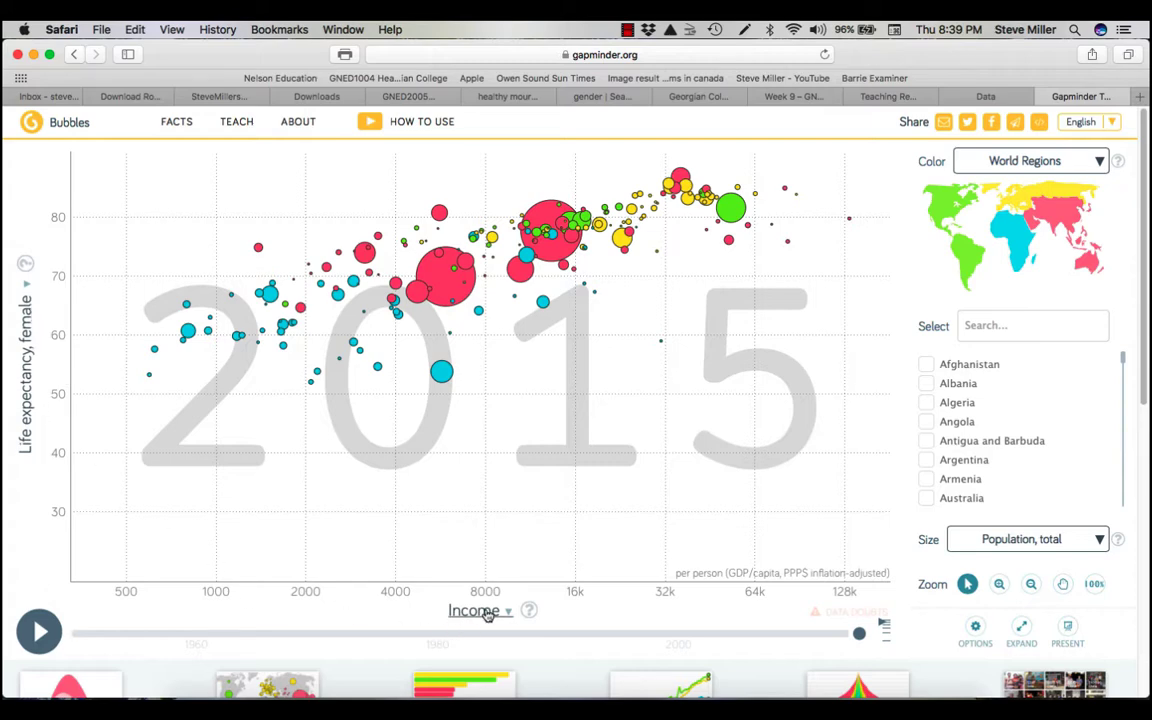
# Step: Tick Albania, Belgium and Bolivia in the Select country list
pyautogui.click(928, 388)
pyautogui.scroll(-5, 960, 420)
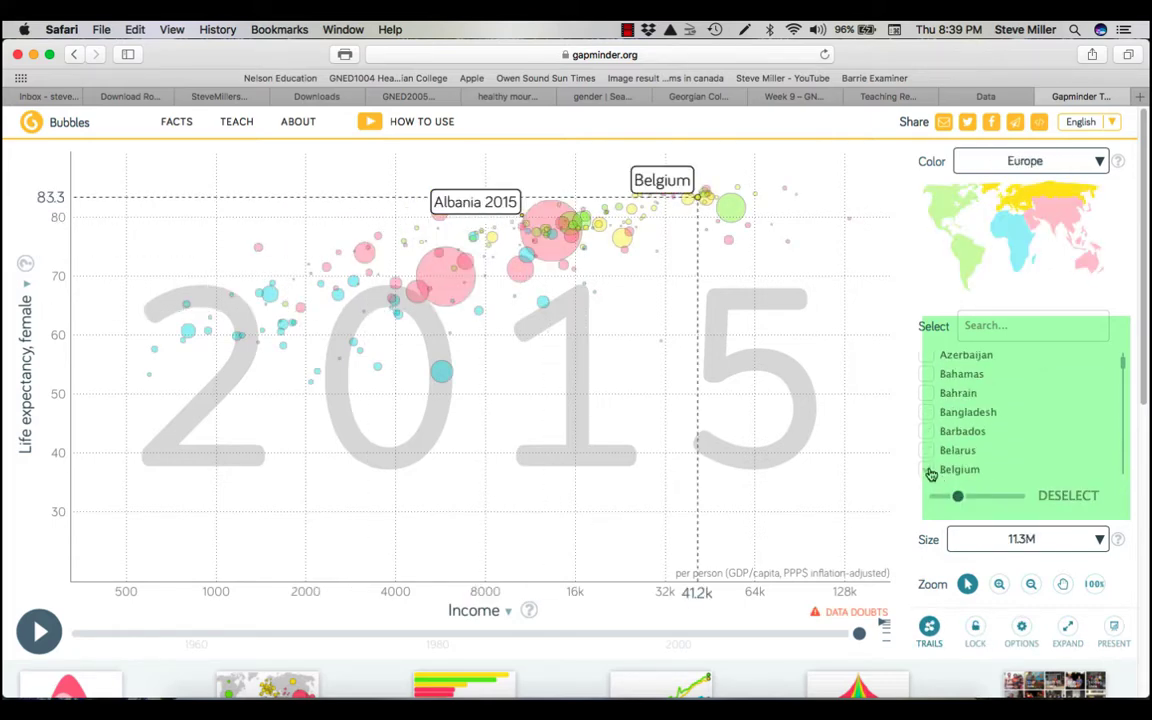
pyautogui.click(931, 474)
pyautogui.scroll(-5, 934, 470)
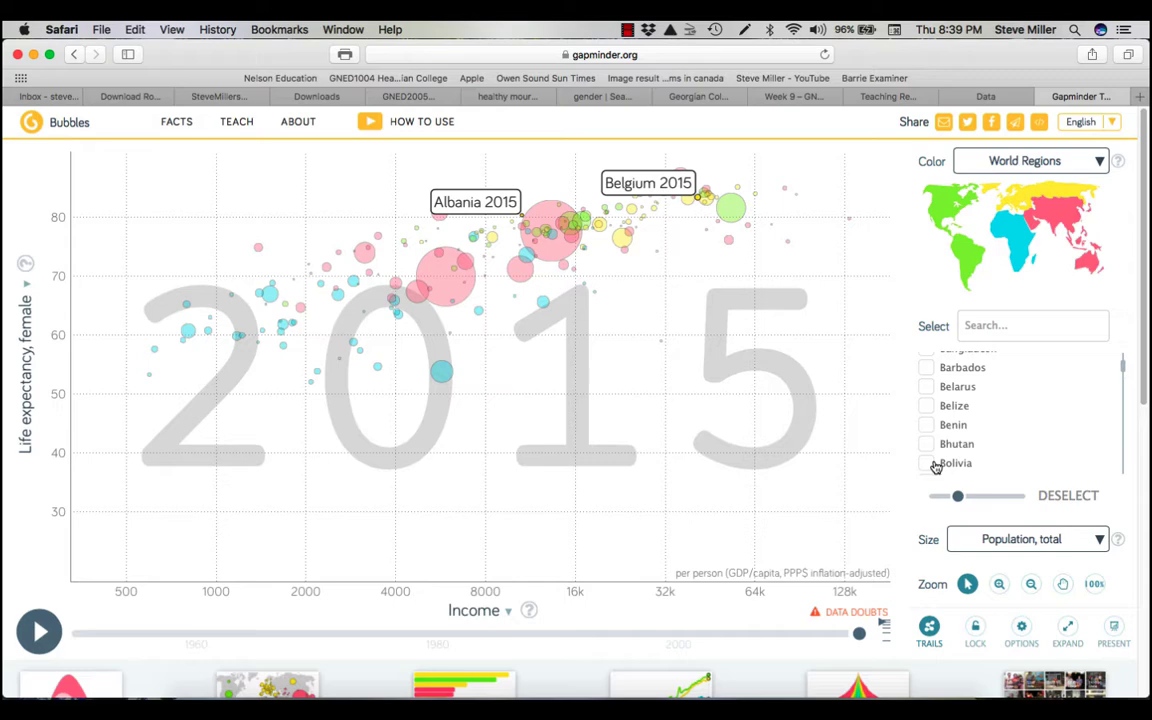
pyautogui.click(935, 466)
# Step: Tick Egypt and Morocco, then play the animation from 1950
pyautogui.scroll(-5, 977, 453)
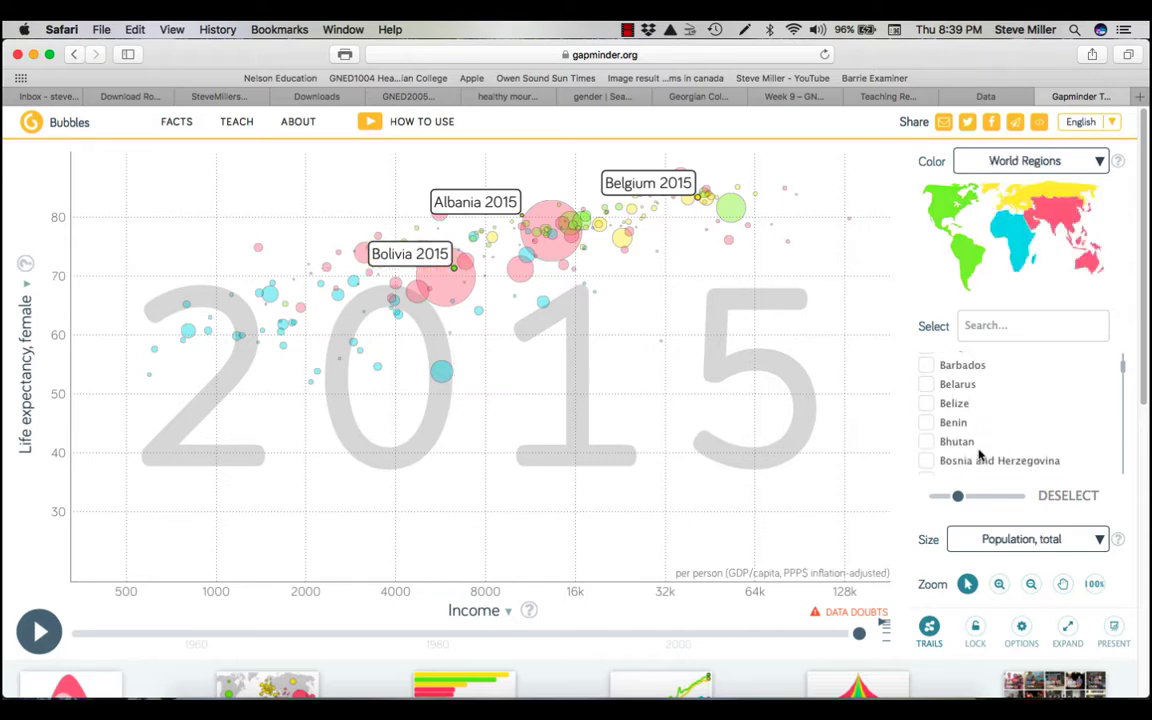
pyautogui.scroll(-10, 979, 455)
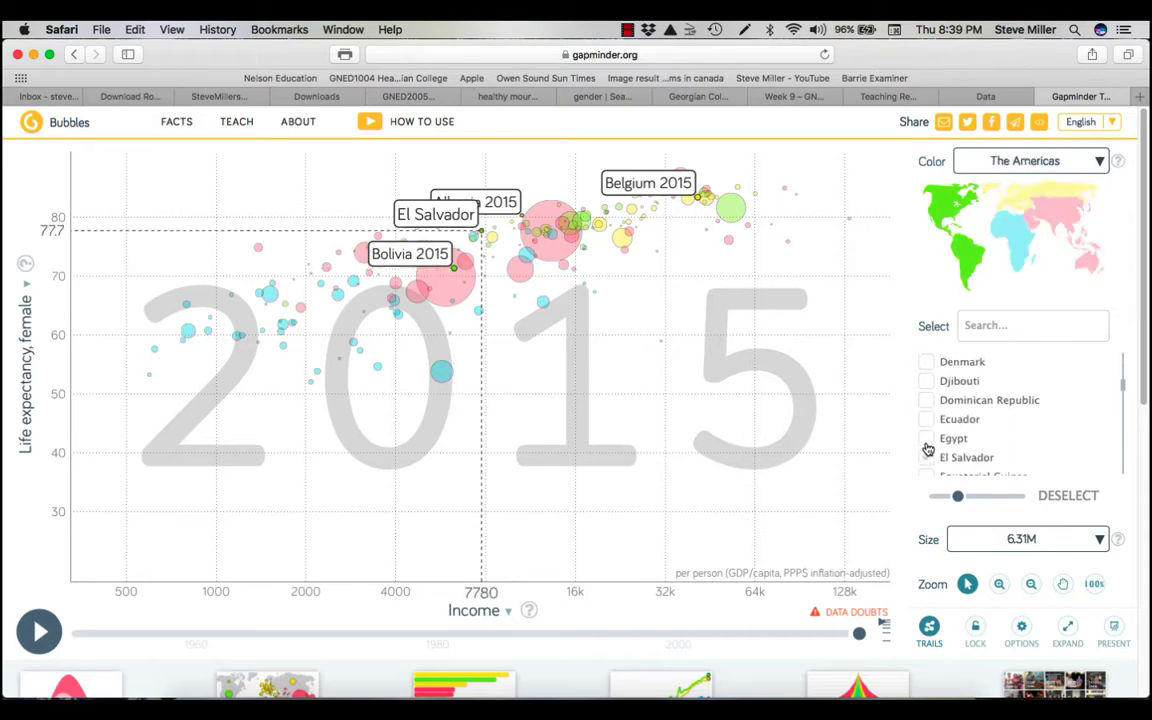
pyautogui.click(928, 441)
pyautogui.scroll(-10, 980, 452)
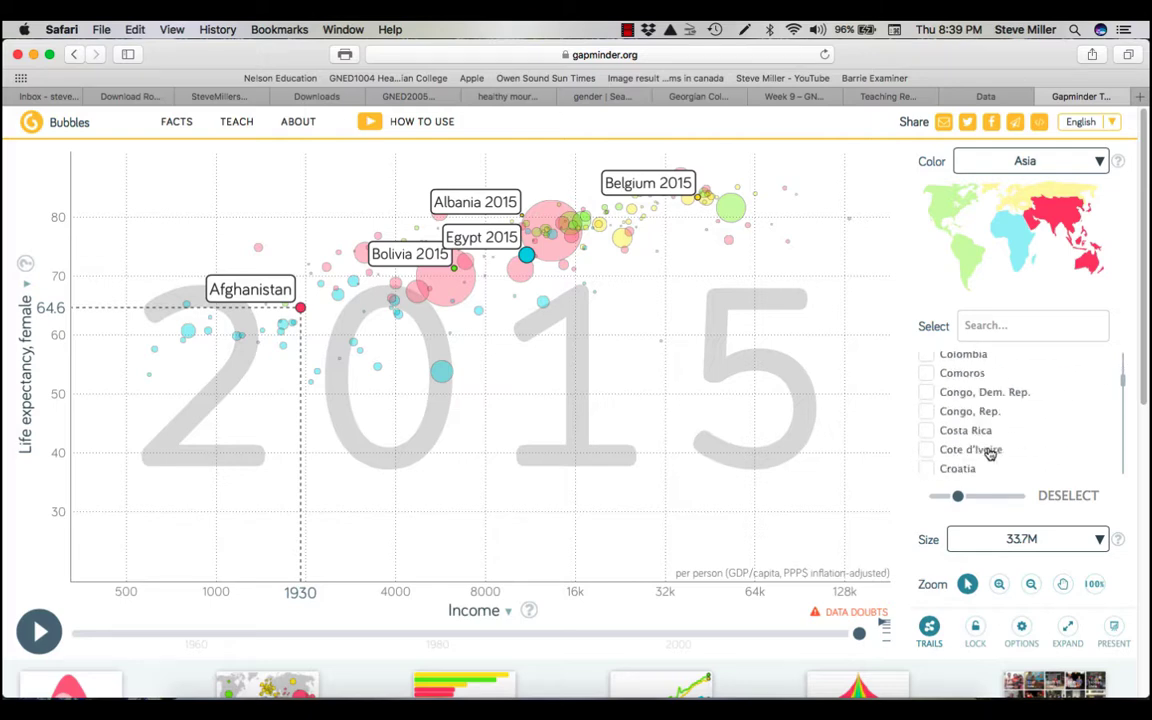
pyautogui.scroll(-5, 990, 453)
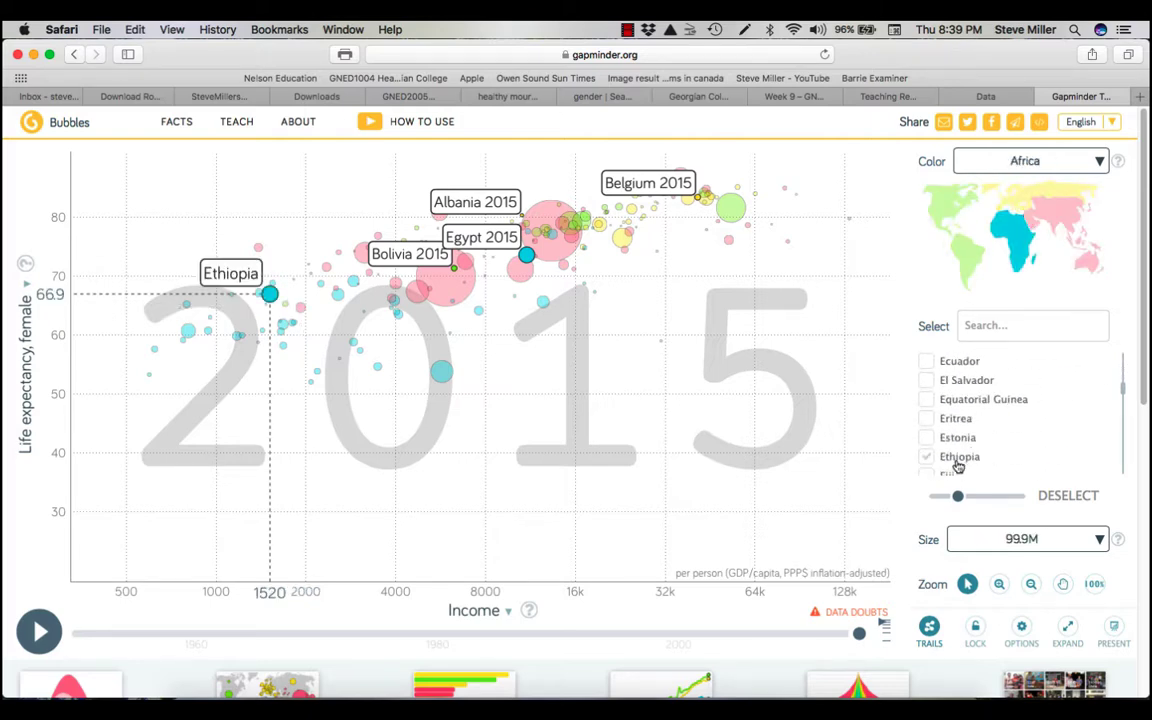
pyautogui.scroll(-13, 952, 462)
pyautogui.scroll(-3, 946, 465)
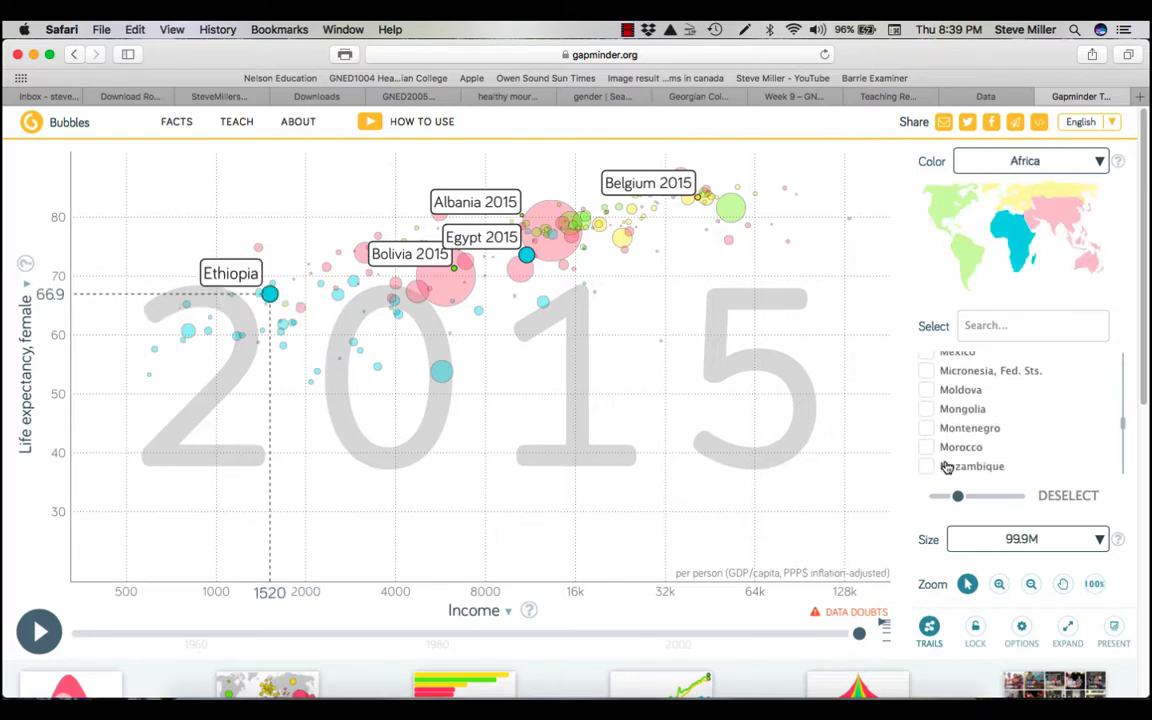
pyautogui.click(928, 448)
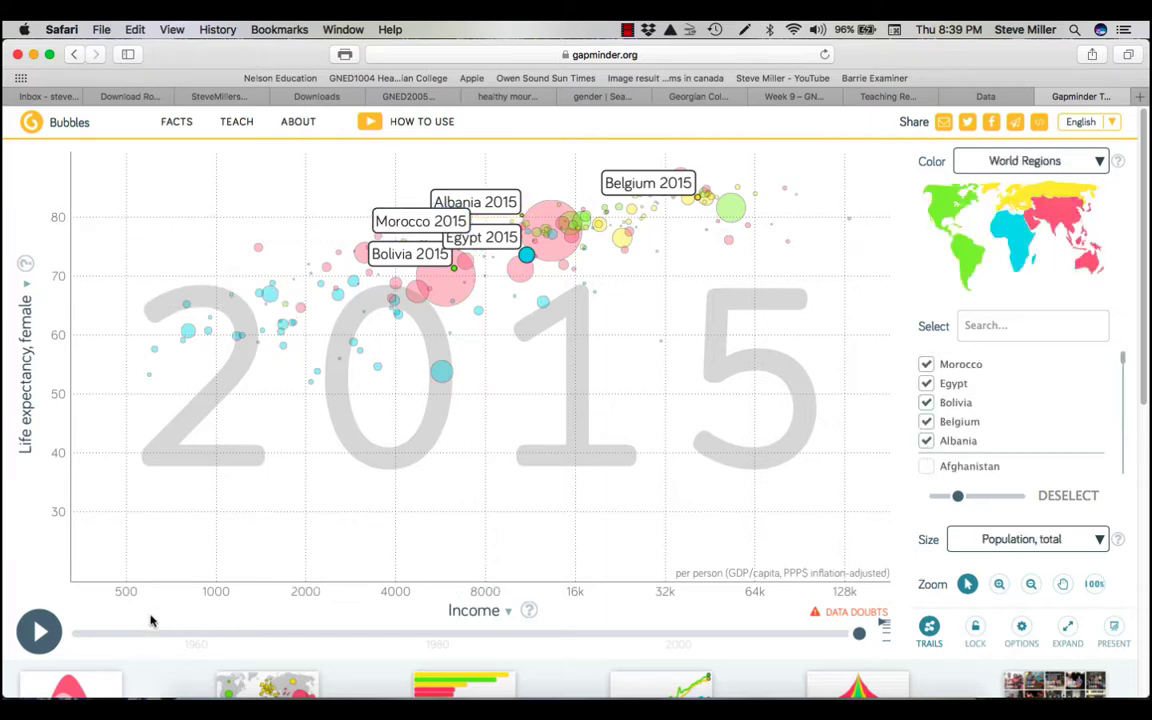
pyautogui.click(39, 632)
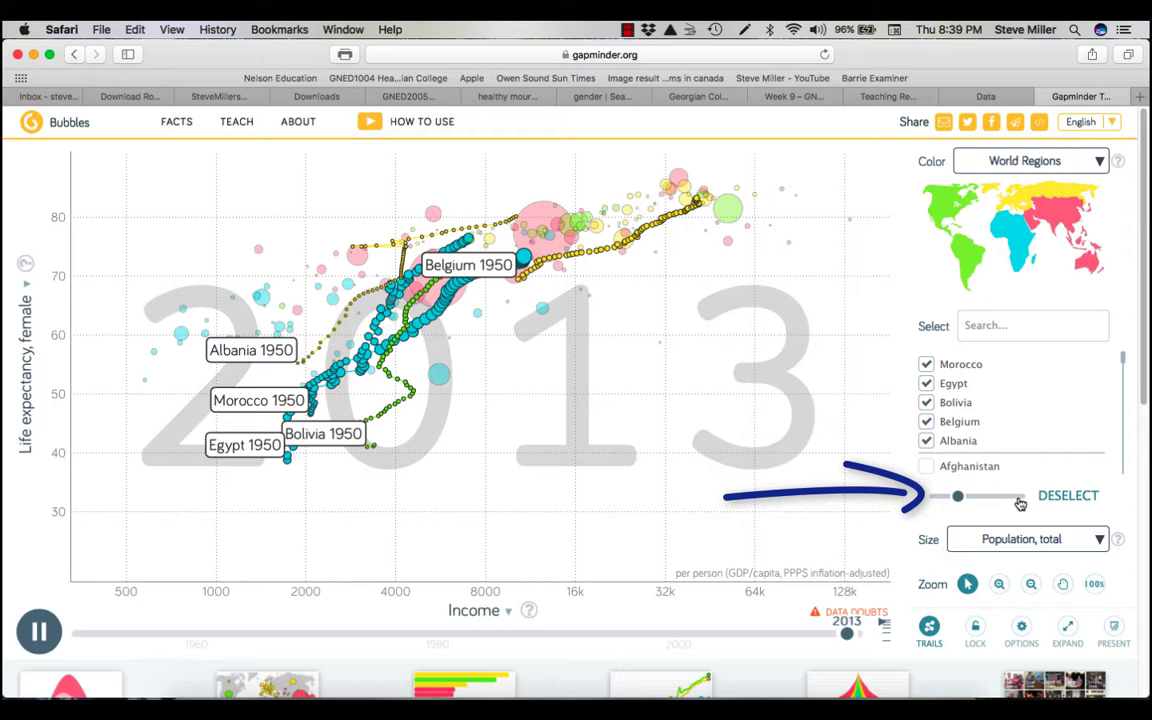
# Step: Fade out the unselected countries with the opacity slider and inspect the Belgium trail values
pyautogui.moveTo(958, 499); pyautogui.dragTo(926, 496)
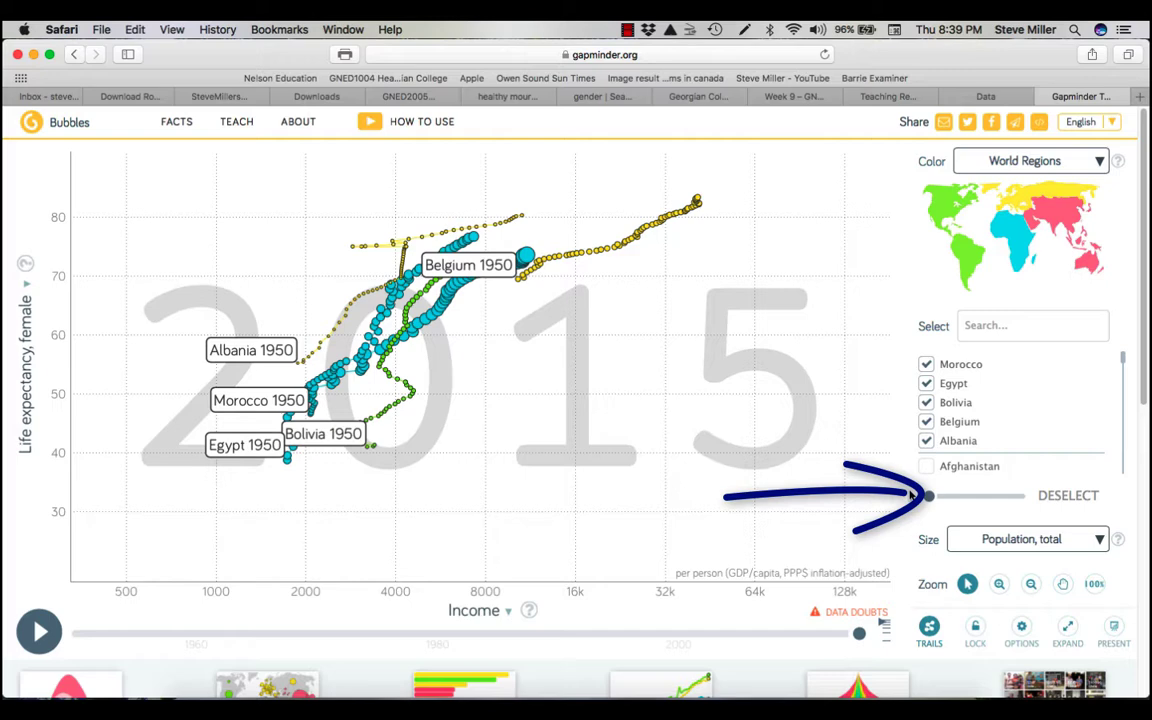
pyautogui.moveTo(928, 496)
pyautogui.mouseDown()
pyautogui.moveTo(1052, 490)
pyautogui.moveTo(928, 496)
pyautogui.mouseUp()
pyautogui.moveTo(535, 277)
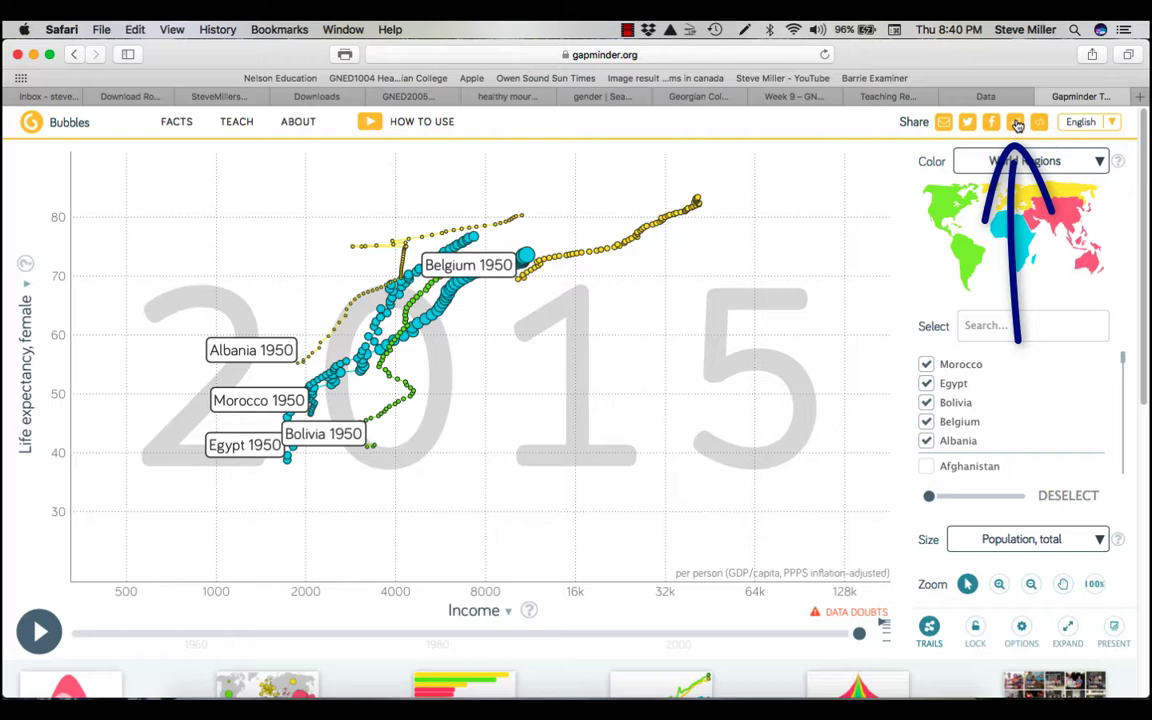
# Step: Get the chart's short share link and bring the blank Word document to the front
pyautogui.click(1016, 124)
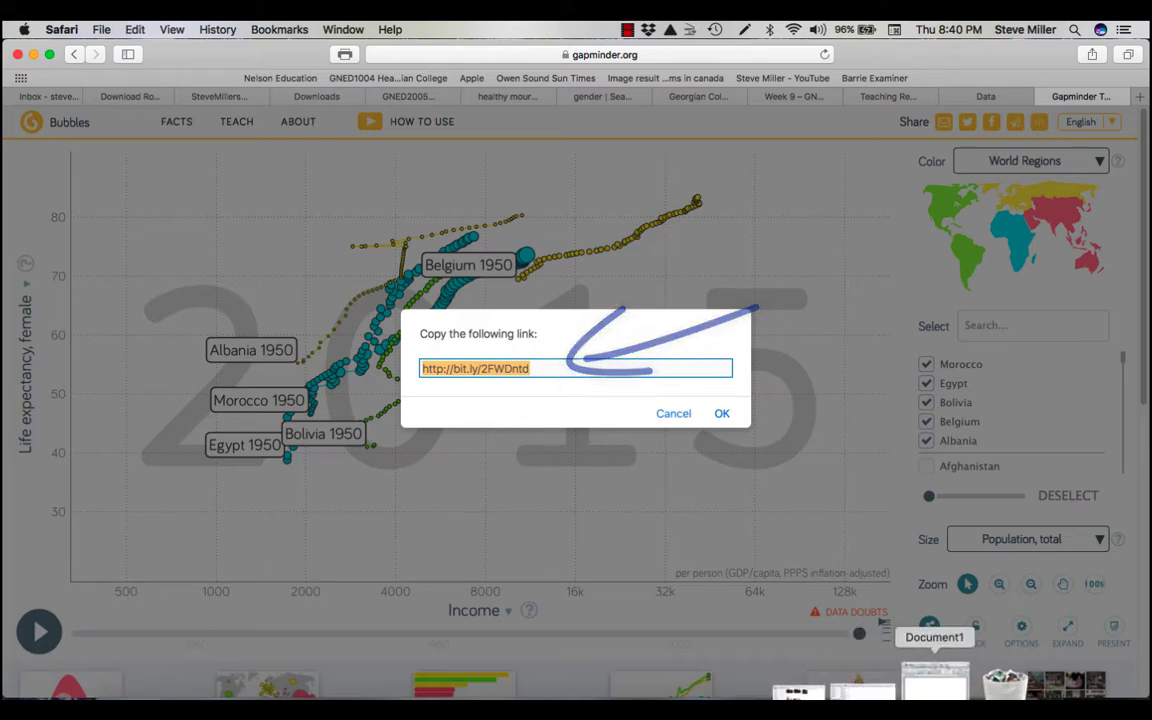
pyautogui.click(922, 682)
pyautogui.click(175, 293)
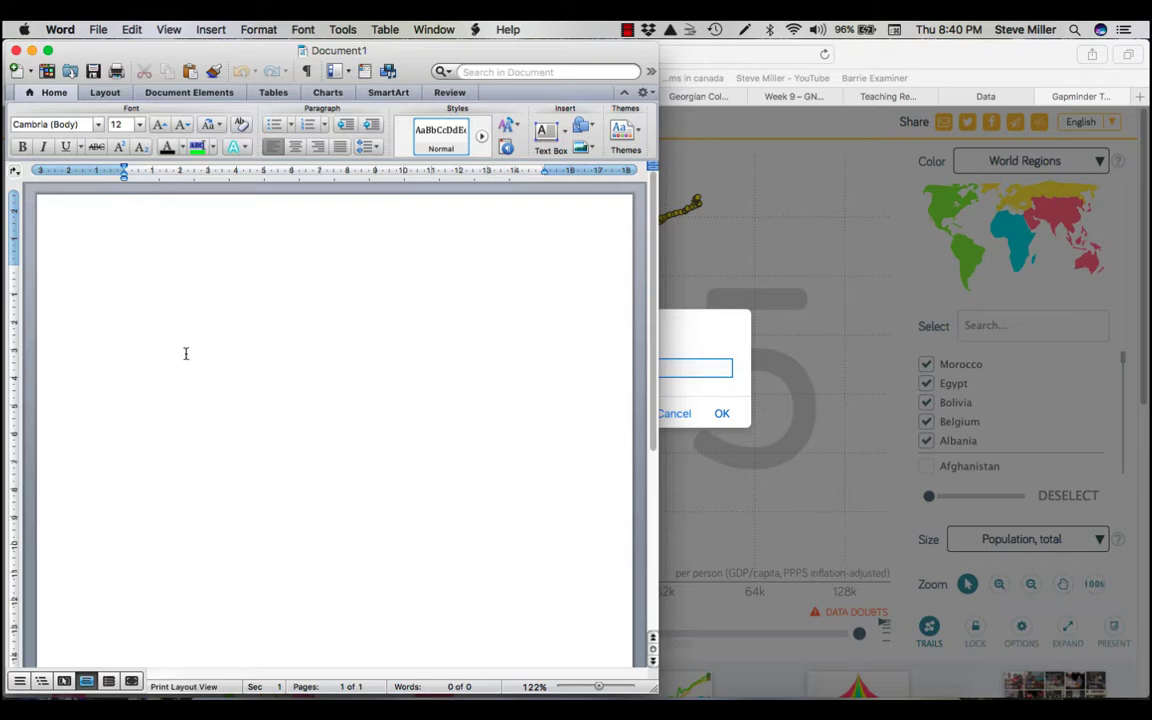
pyautogui.press('super+v')
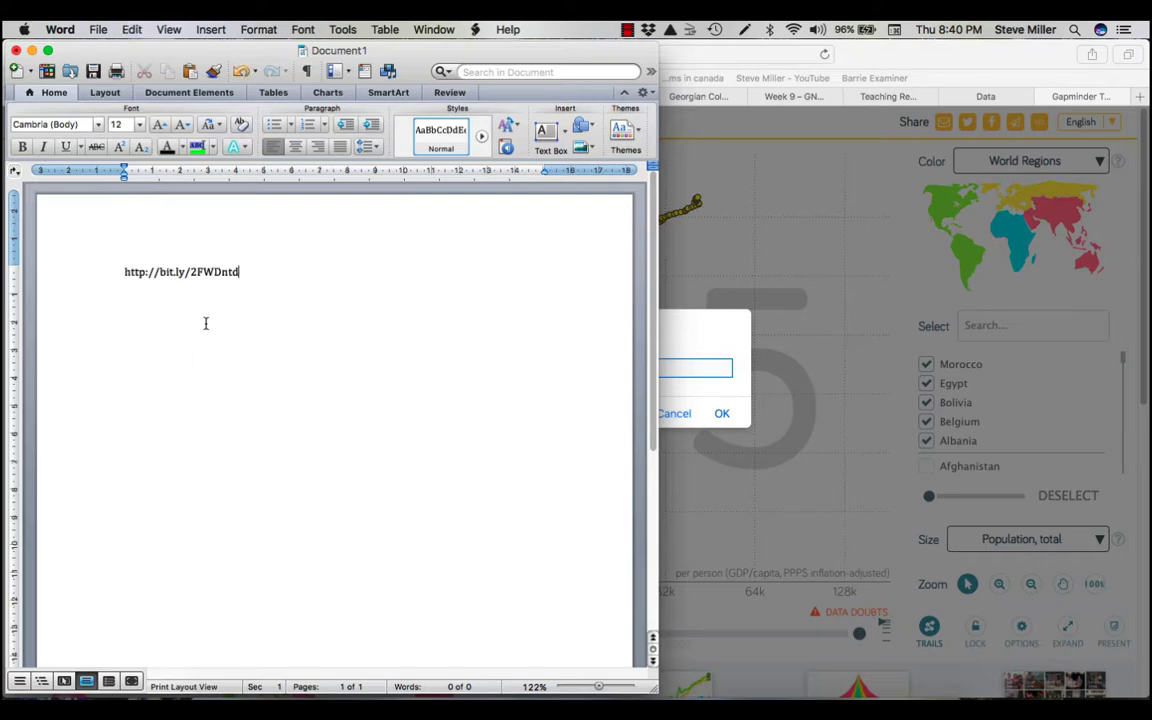
pyautogui.press('Return')
pyautogui.click(706, 337)
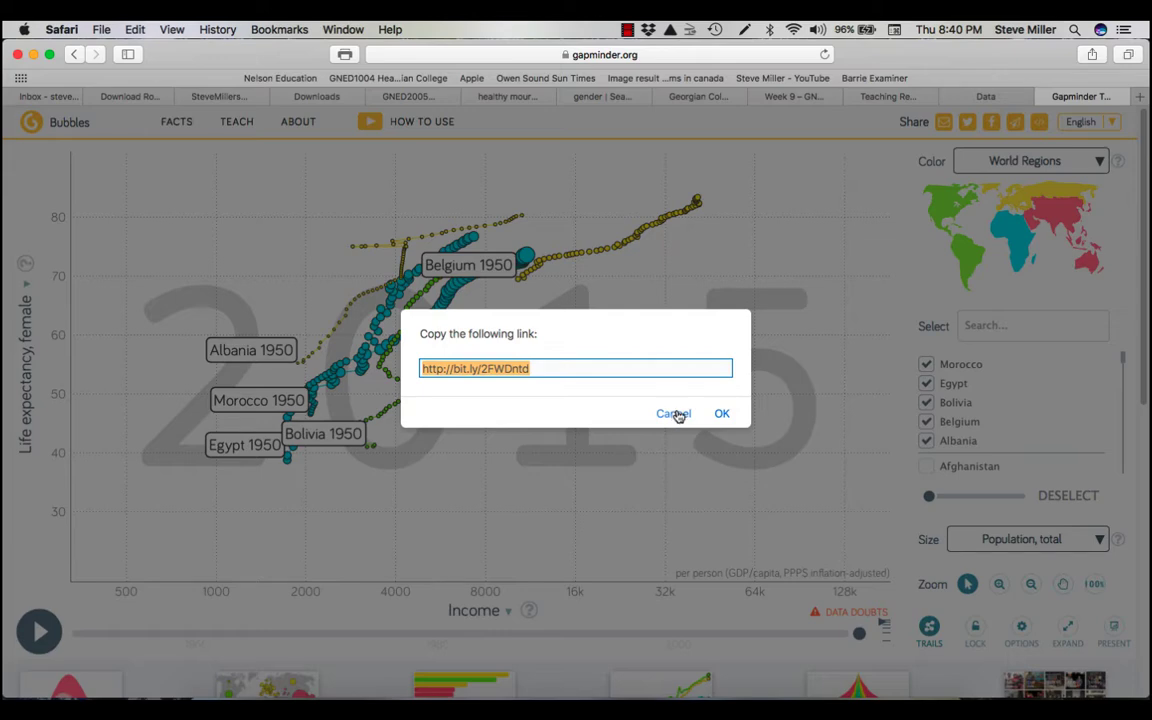
# Step: Close the share dialog and Gapminder tab, minimize Safari, and follow the hyperlink in Word
pyautogui.click(673, 414)
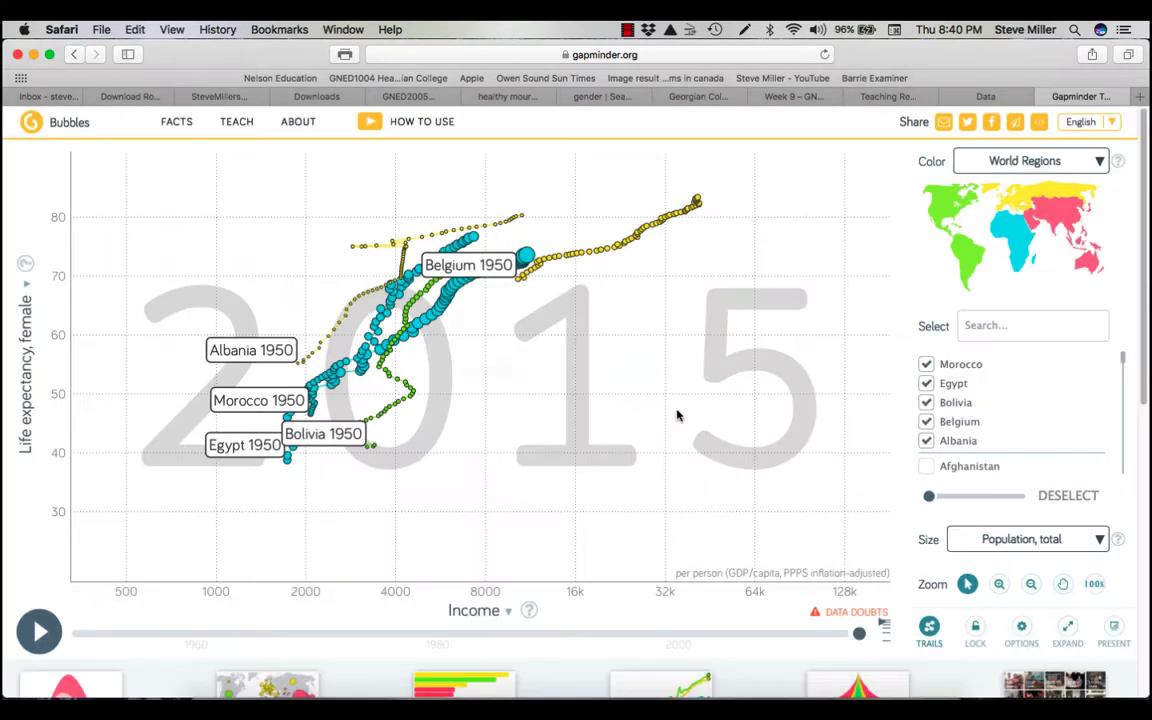
pyautogui.click(1046, 97)
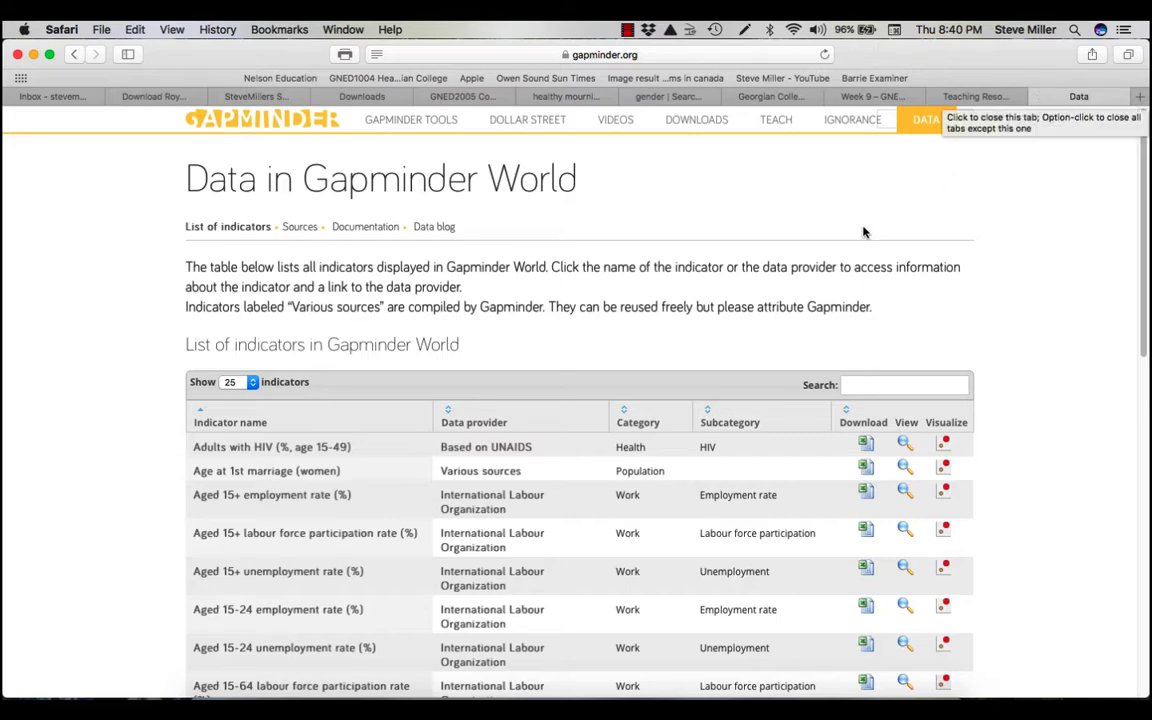
pyautogui.click(33, 54)
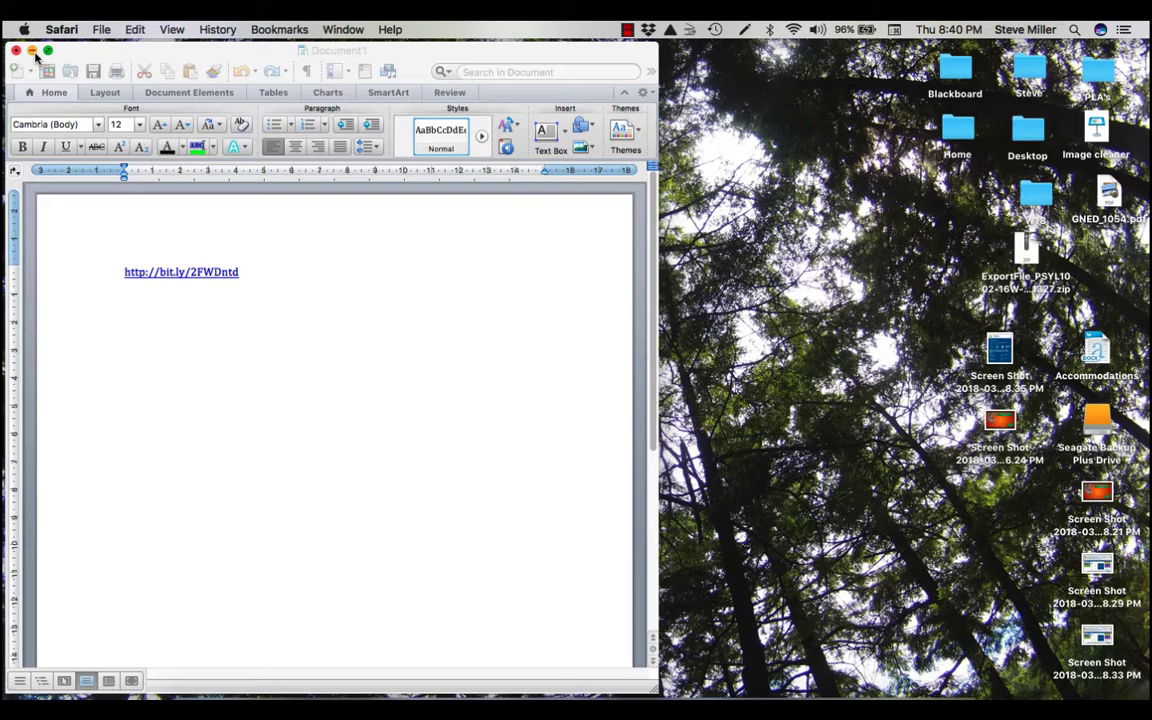
pyautogui.click(200, 276)
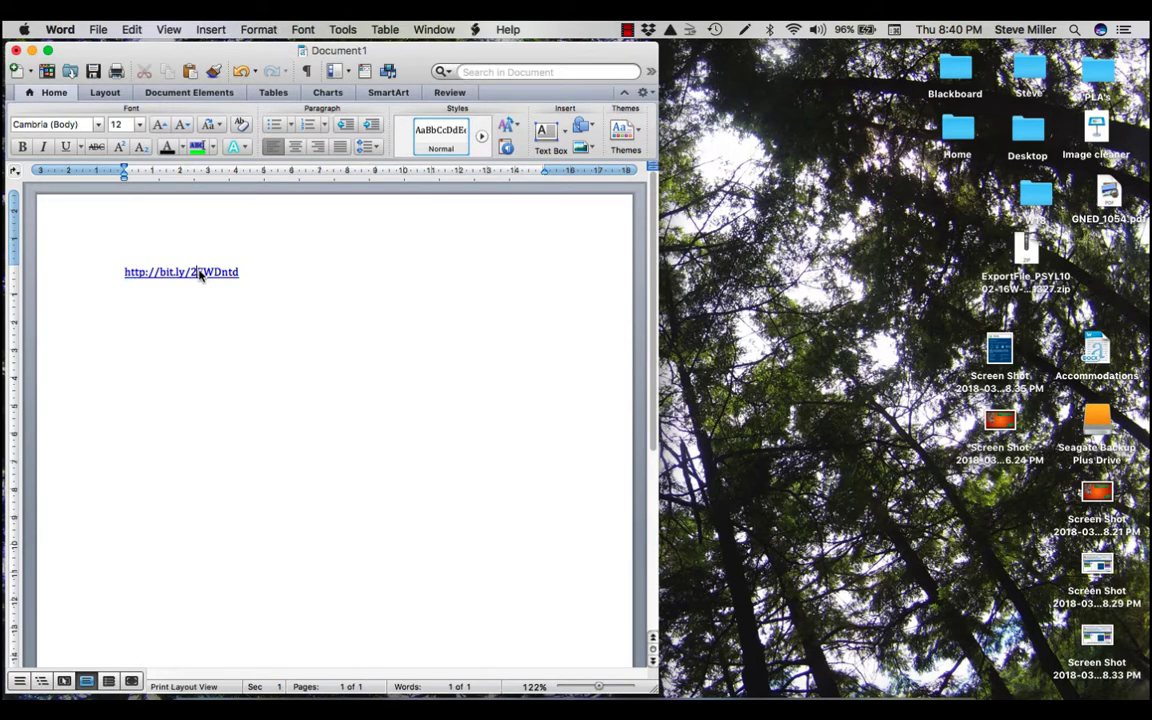
pyautogui.click(200, 273)
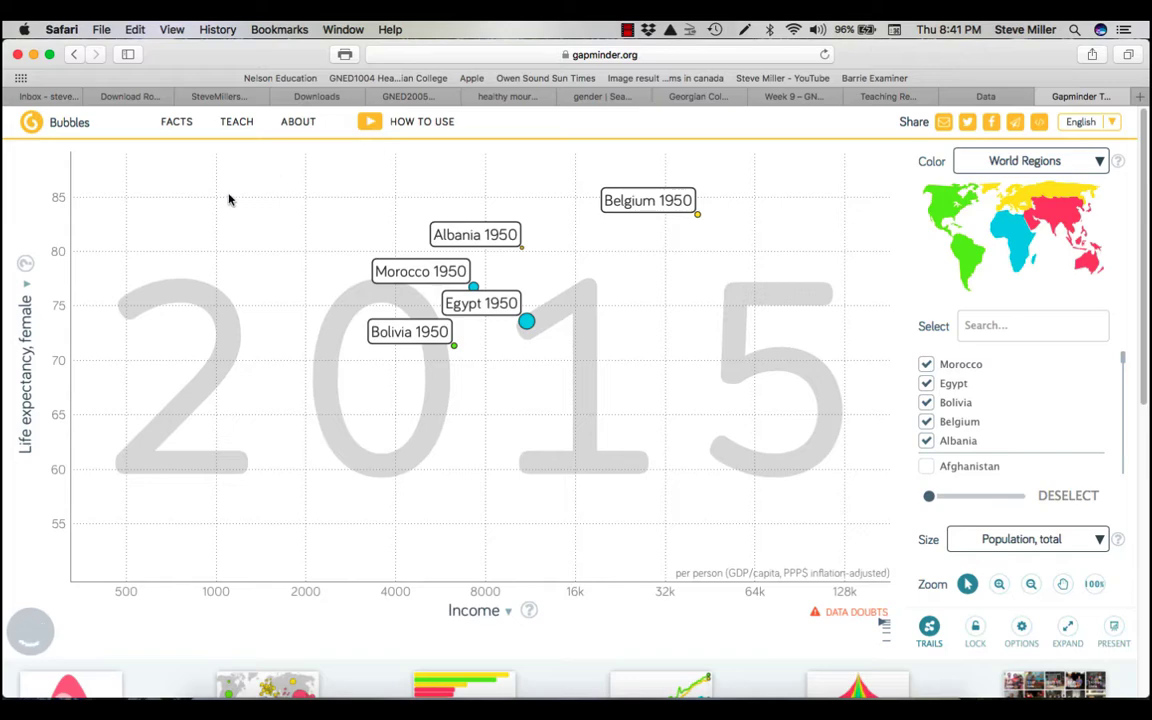
# Step: Open the indicator list from the reopened chart's 'Life expectancy, female' Y-axis title
pyautogui.click(29, 332)
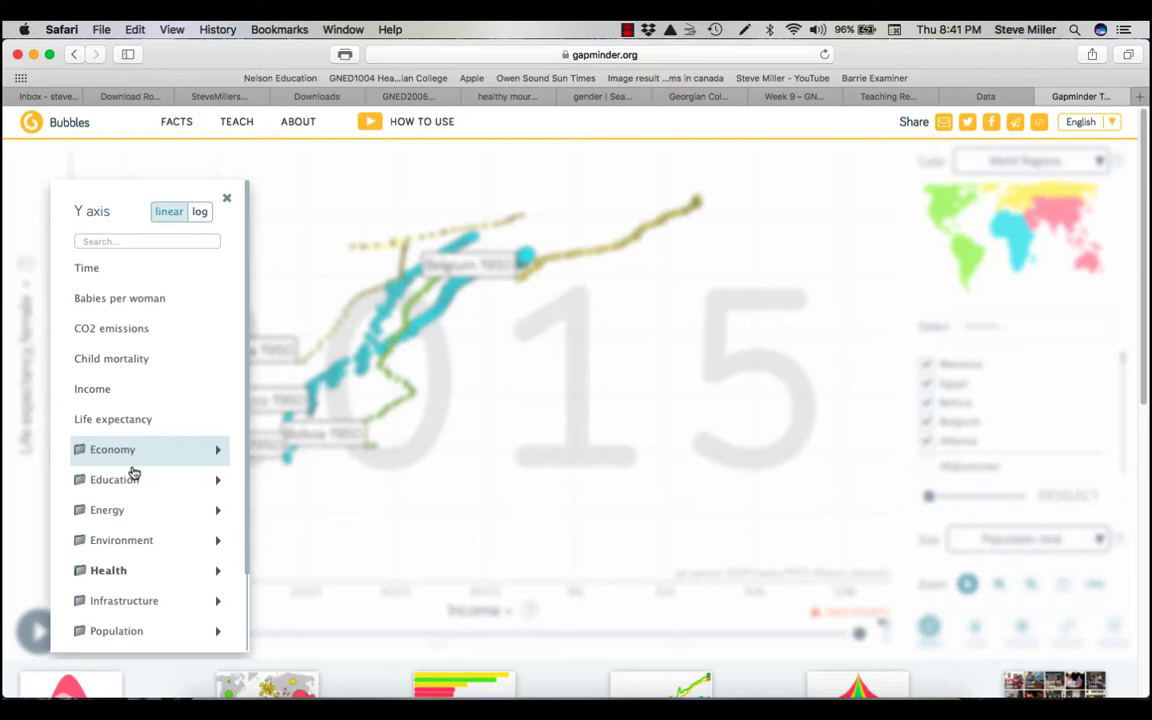
# Step: Set the Y axis to Education > Gender equality > Ratio girls/boys in school
pyautogui.moveTo(127, 483)
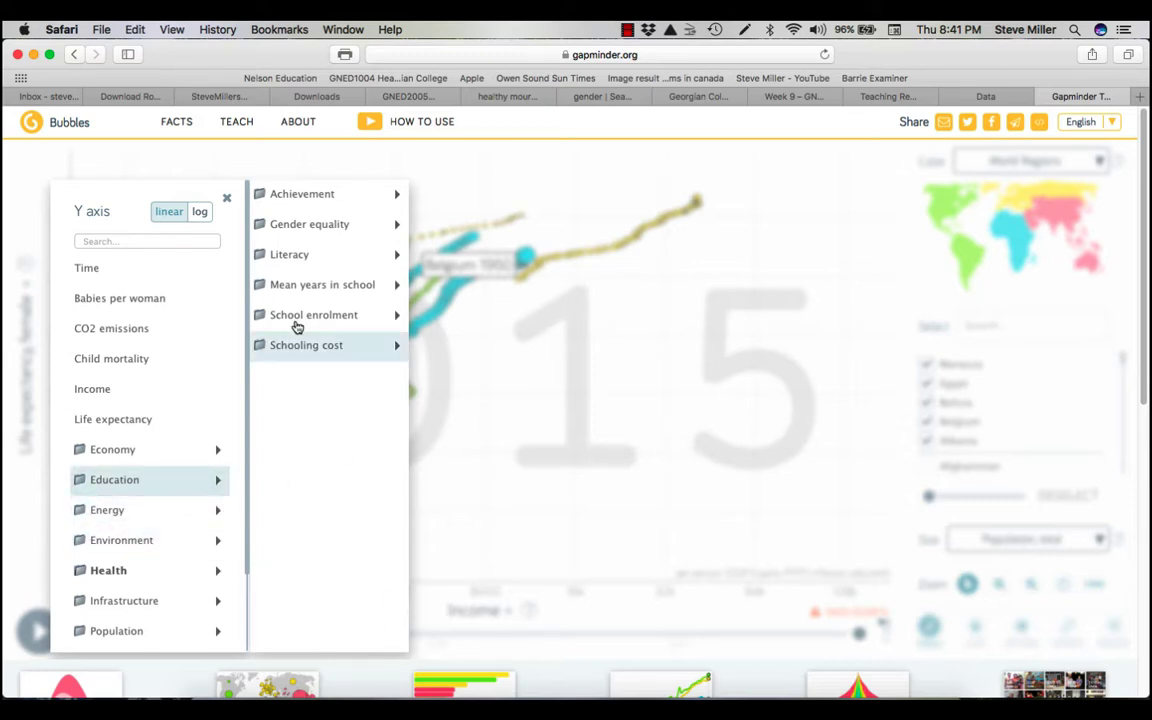
pyautogui.moveTo(296, 346)
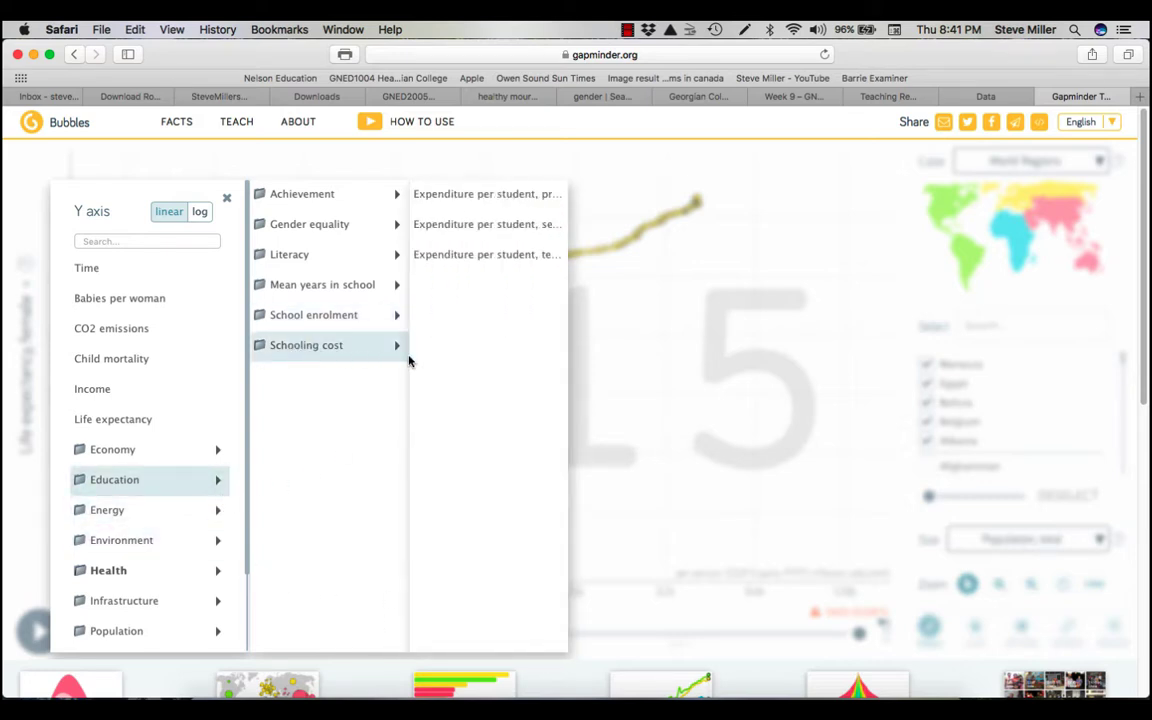
pyautogui.moveTo(476, 255)
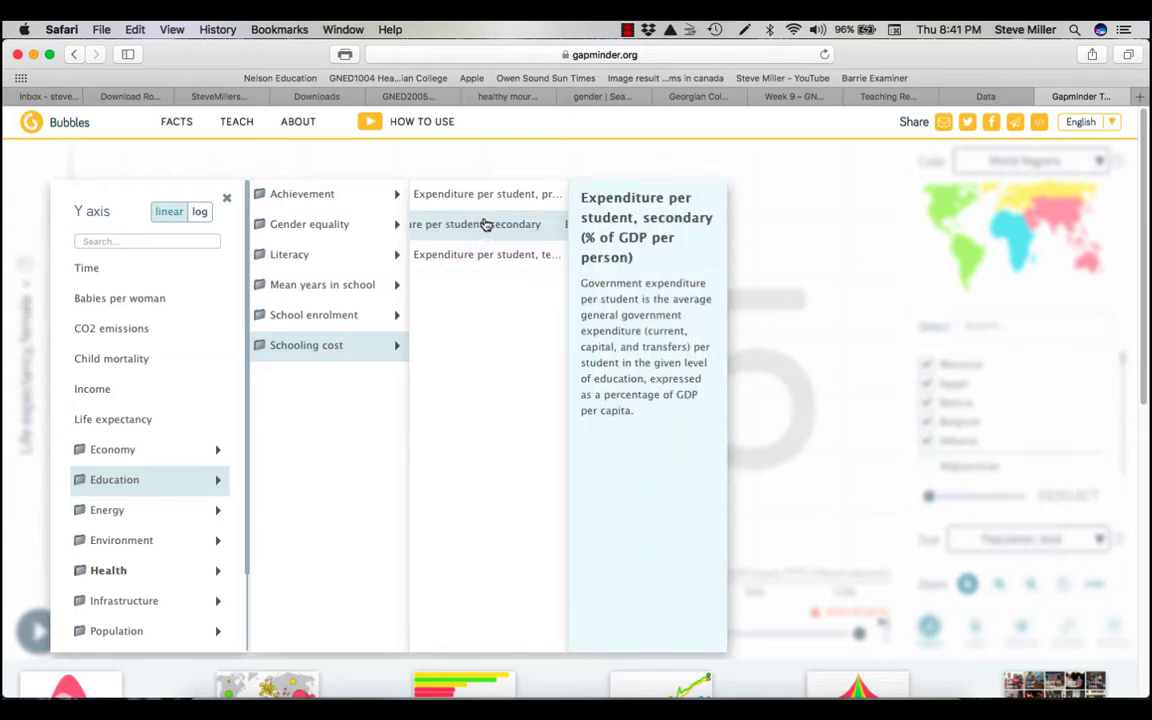
pyautogui.moveTo(484, 196)
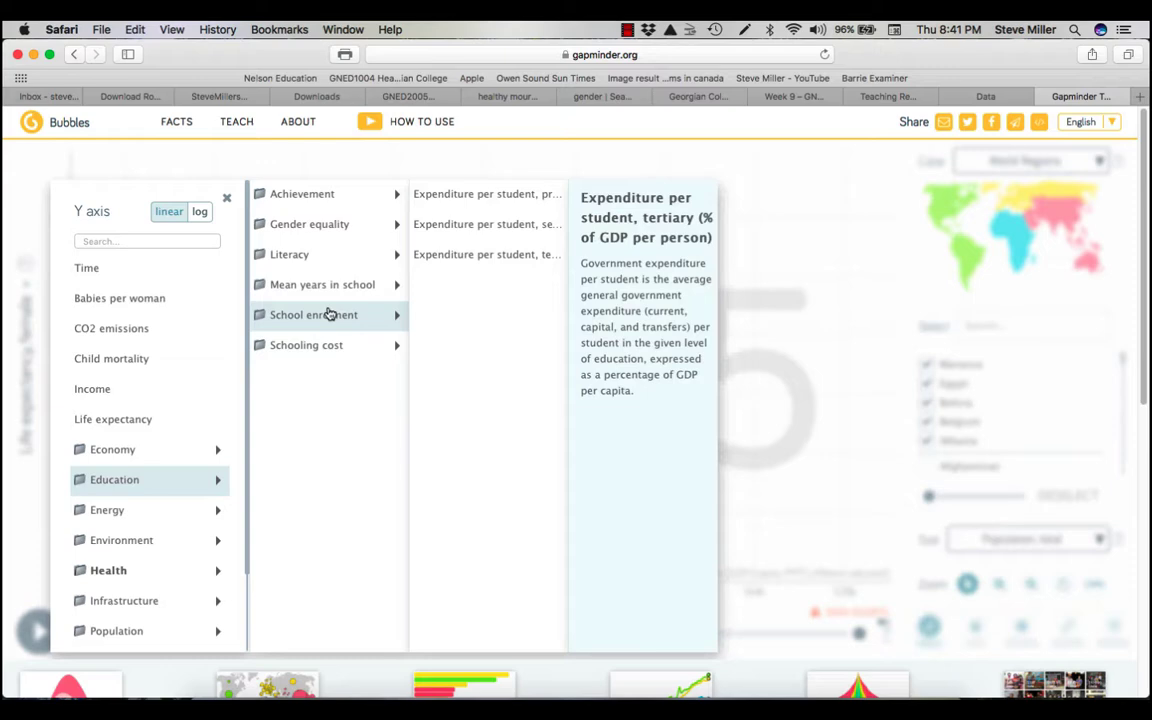
pyautogui.moveTo(302, 228)
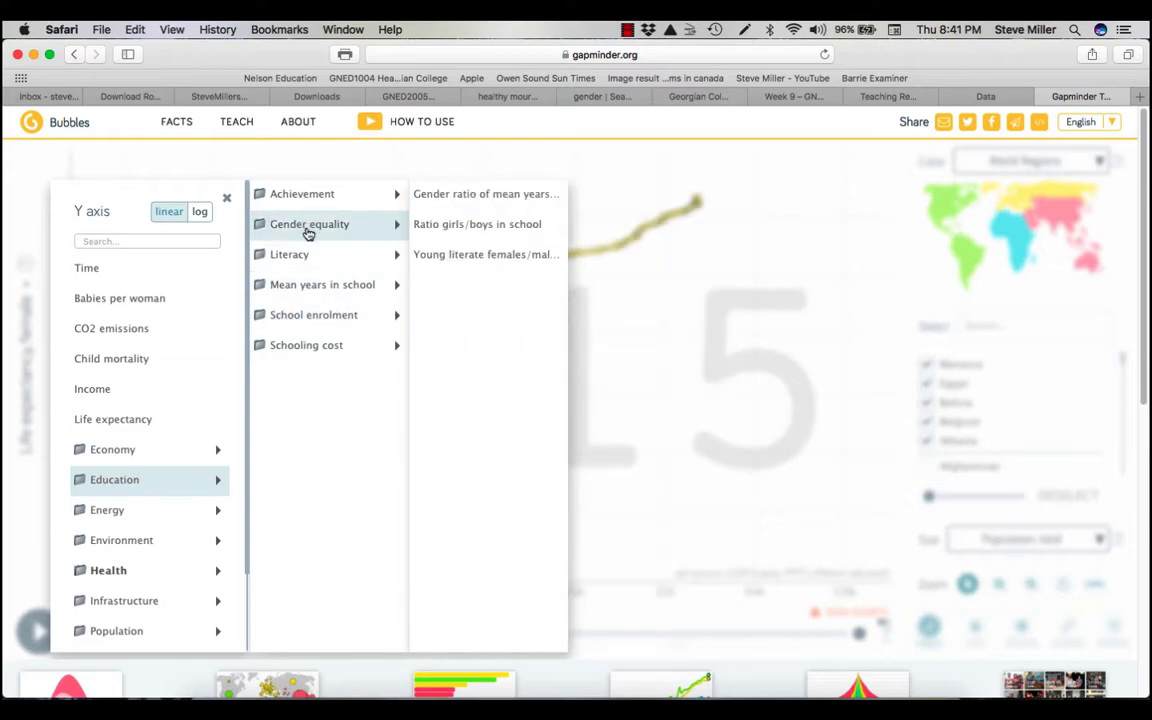
pyautogui.click(457, 229)
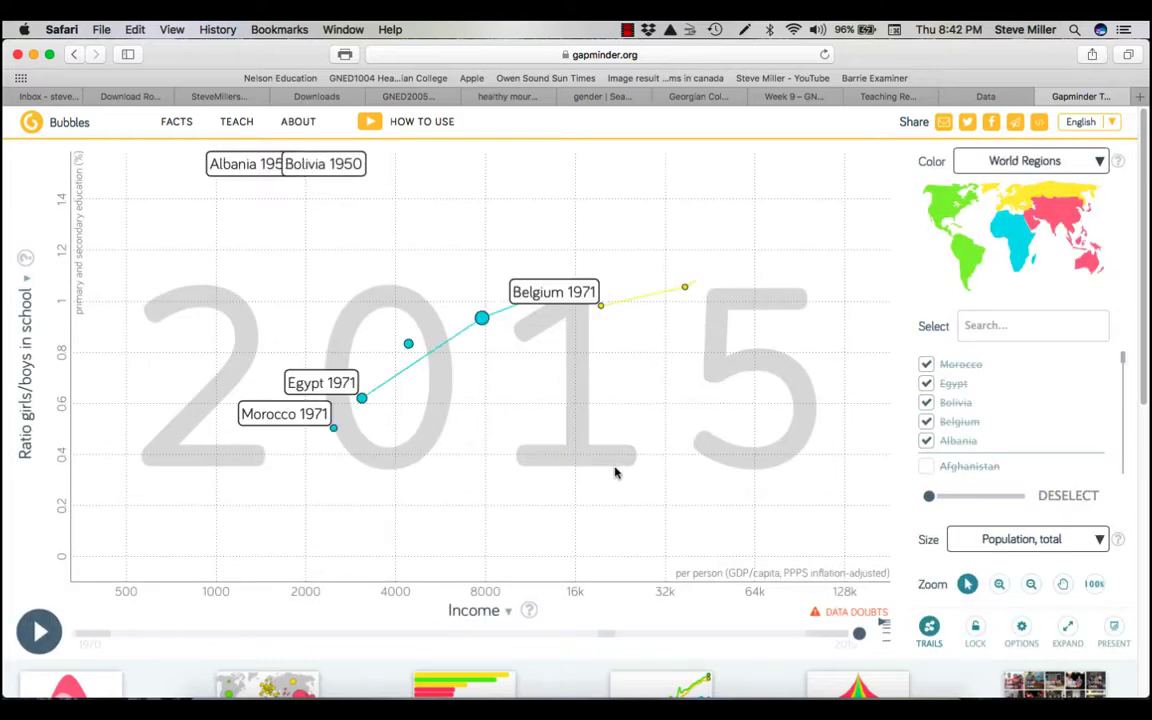